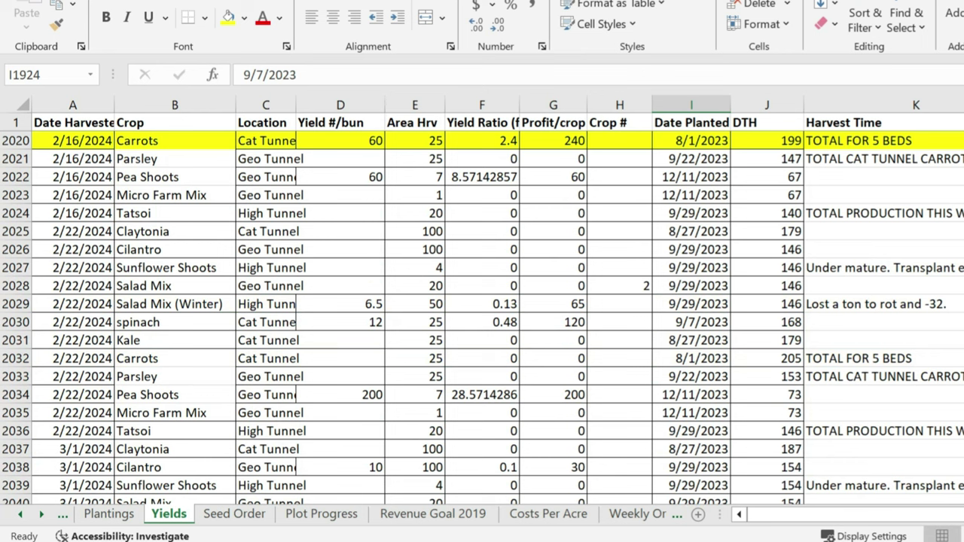
# - Locate the 7/5/2024 carrot harvest planted 3/21/2024 in the Yields sheet and examine its row and yield cell
pyautogui.scroll(-20, 482, 316)
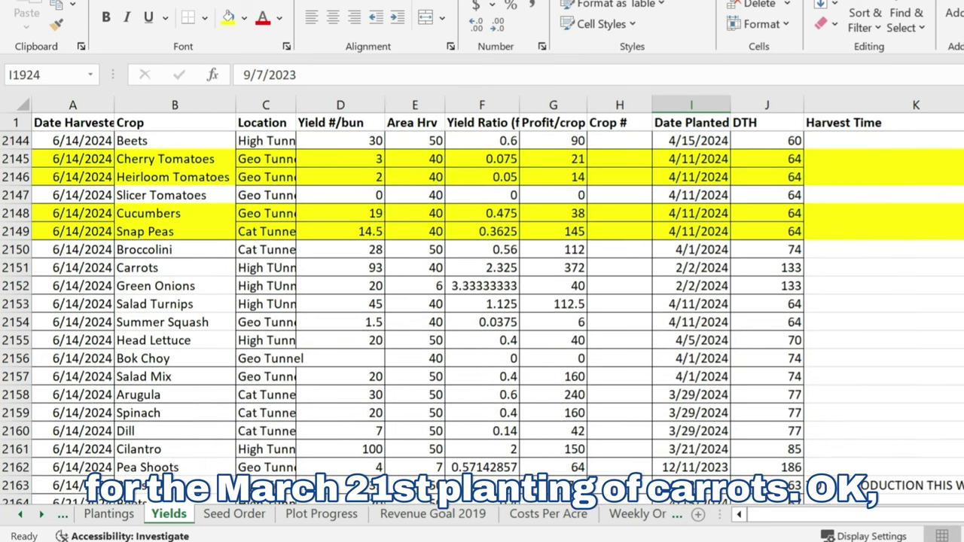
pyautogui.scroll(-20, 873, 399)
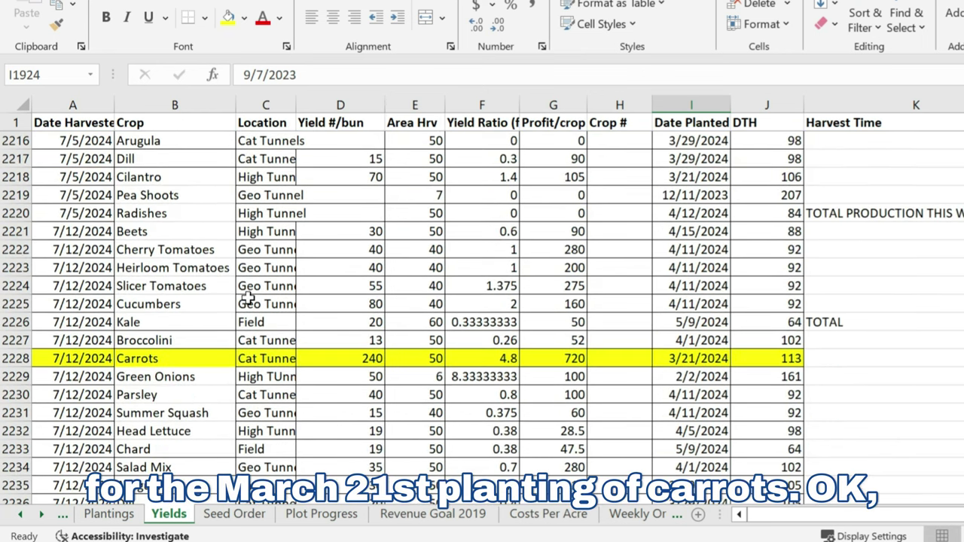
pyautogui.scroll(2, 247, 299)
pyautogui.scroll(3, 215, 282)
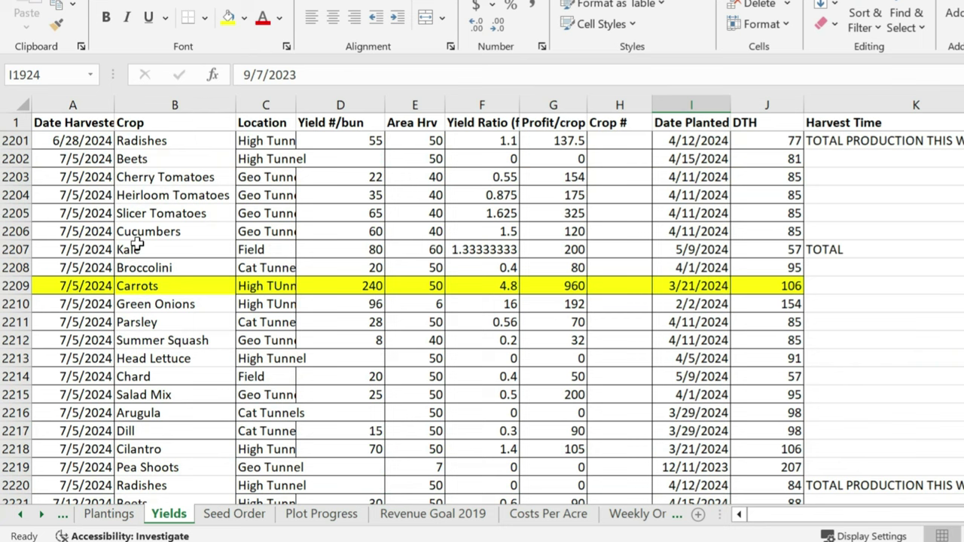
pyautogui.click(17, 285)
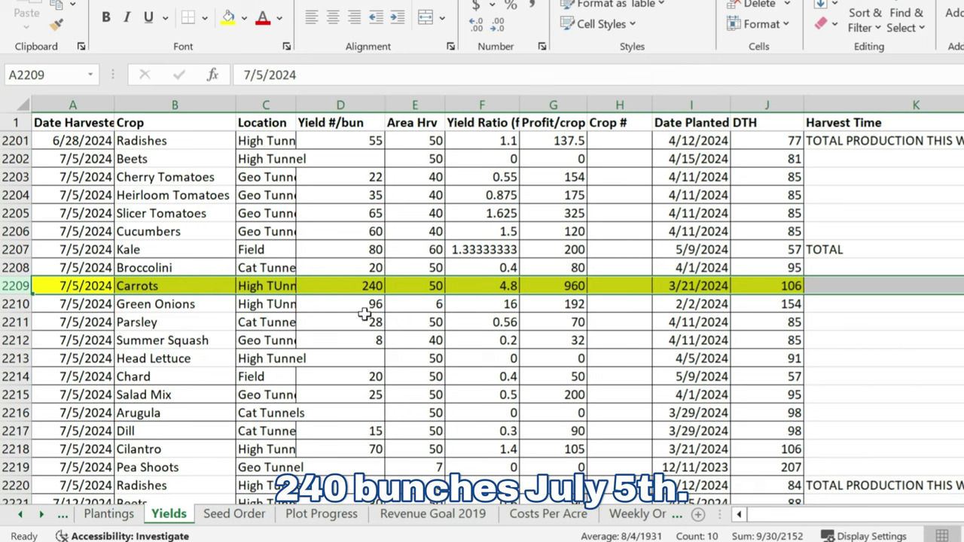
pyautogui.click(476, 312)
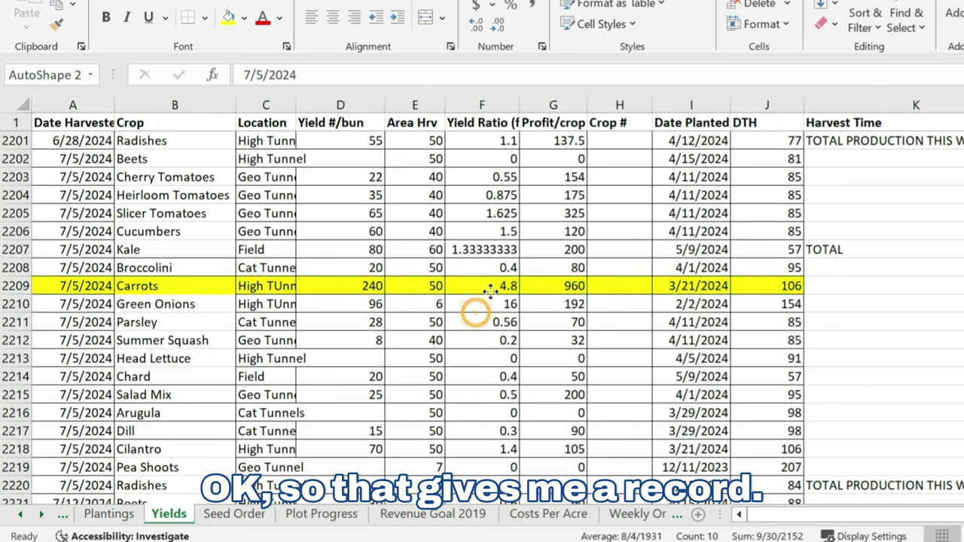
pyautogui.click(364, 292)
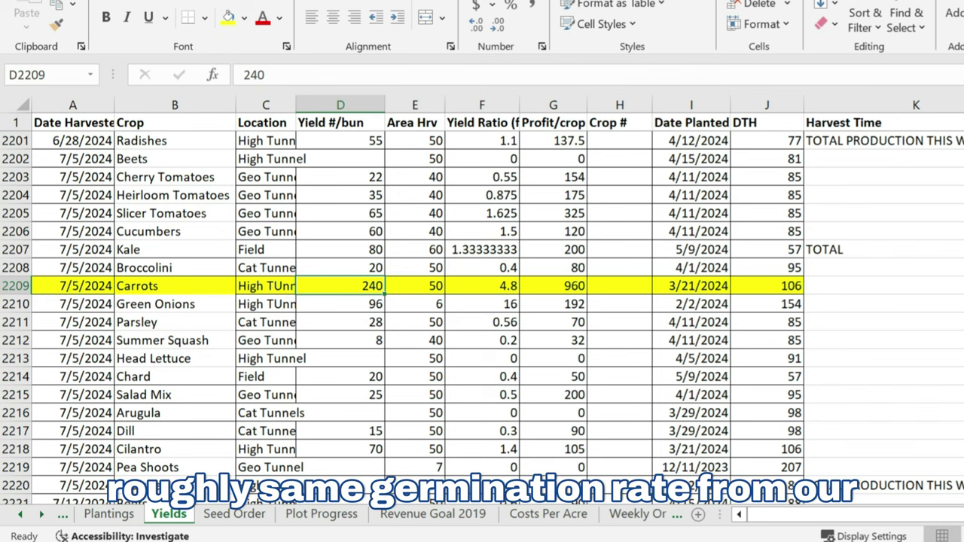
# - Find the 12/8/2023 carrot harvest from the 8/1/2023 planting and examine its record
pyautogui.scroll(-20, 482, 316)
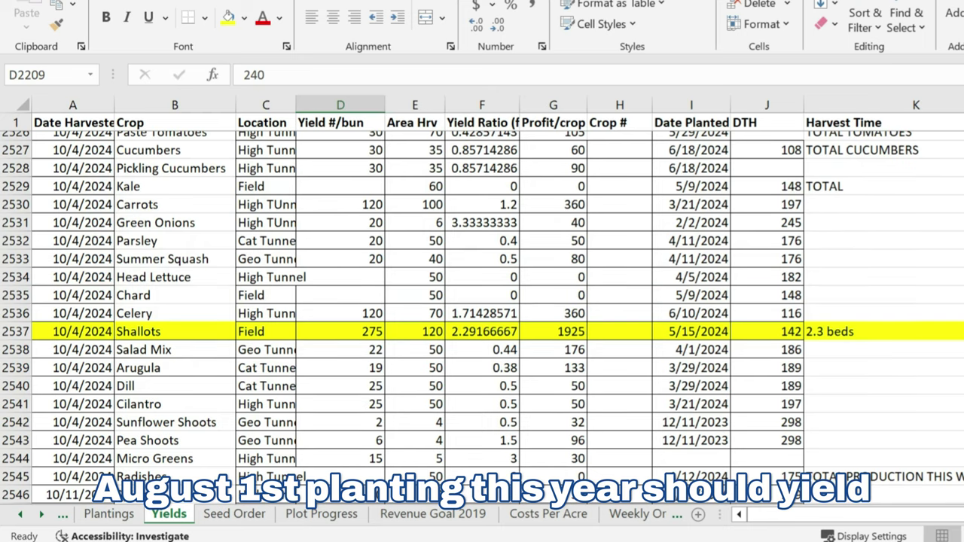
pyautogui.scroll(20, 482, 316)
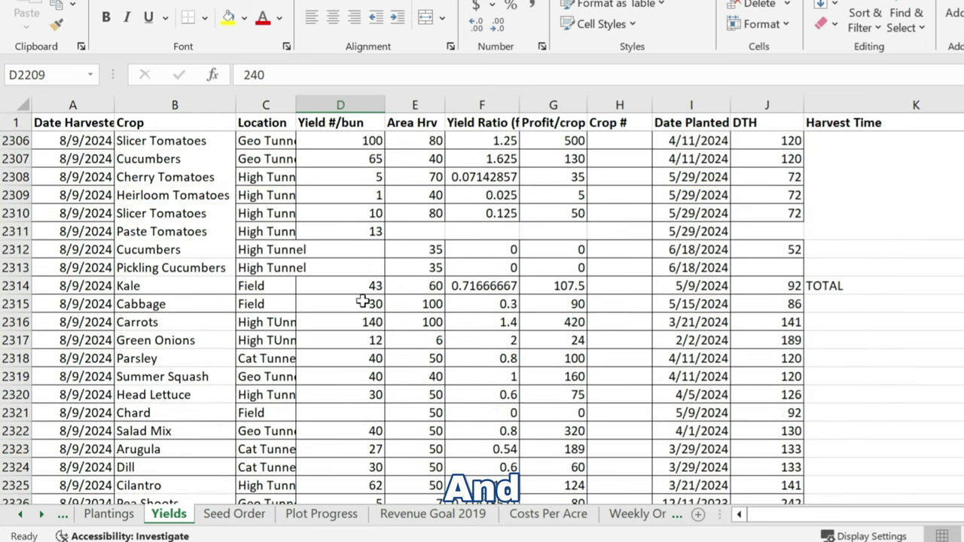
pyautogui.scroll(5, 363, 299)
pyautogui.scroll(20, 481, 316)
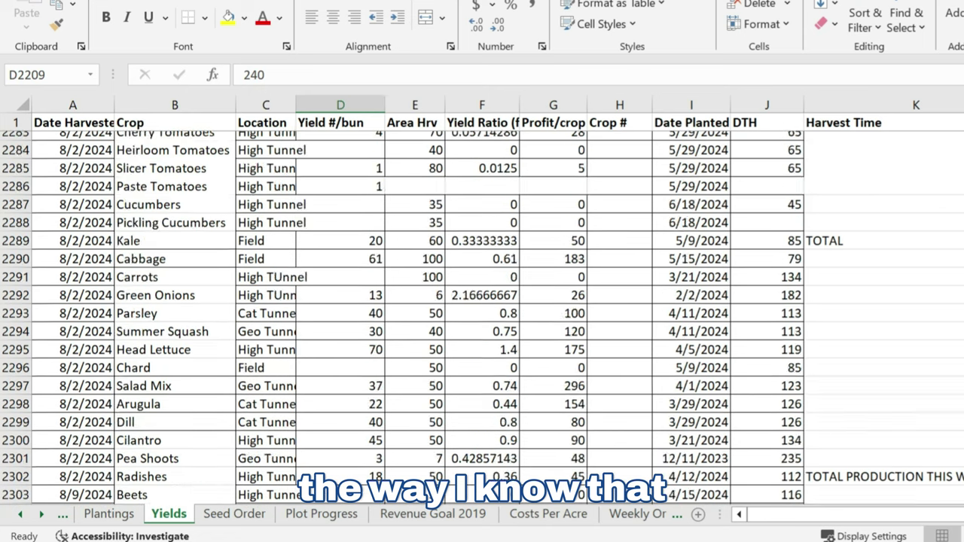
pyautogui.scroll(20, 482, 316)
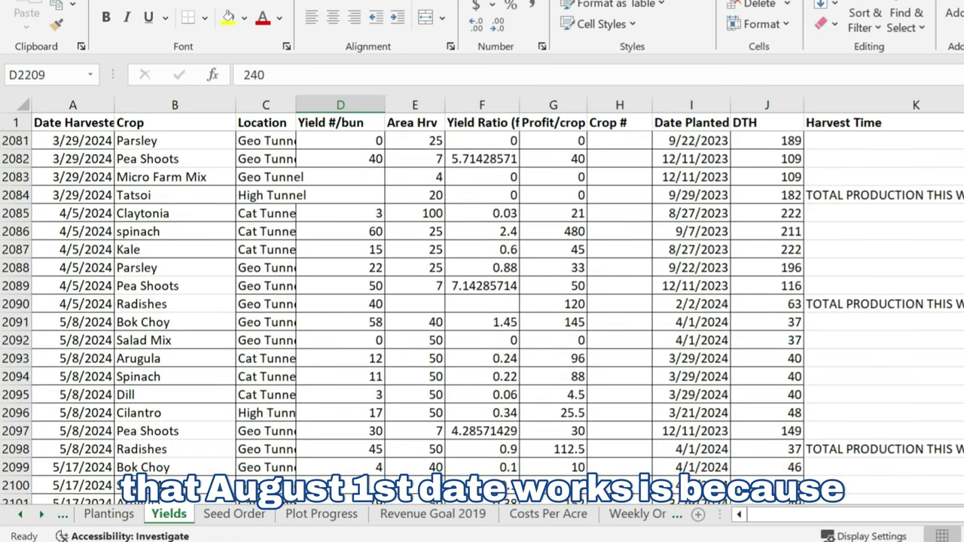
pyautogui.scroll(20, 482, 317)
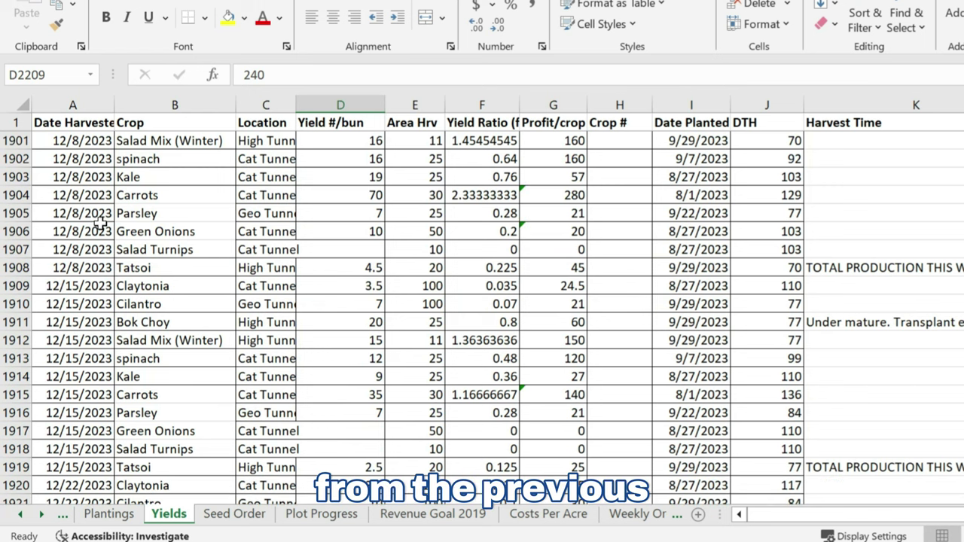
pyautogui.click(17, 195)
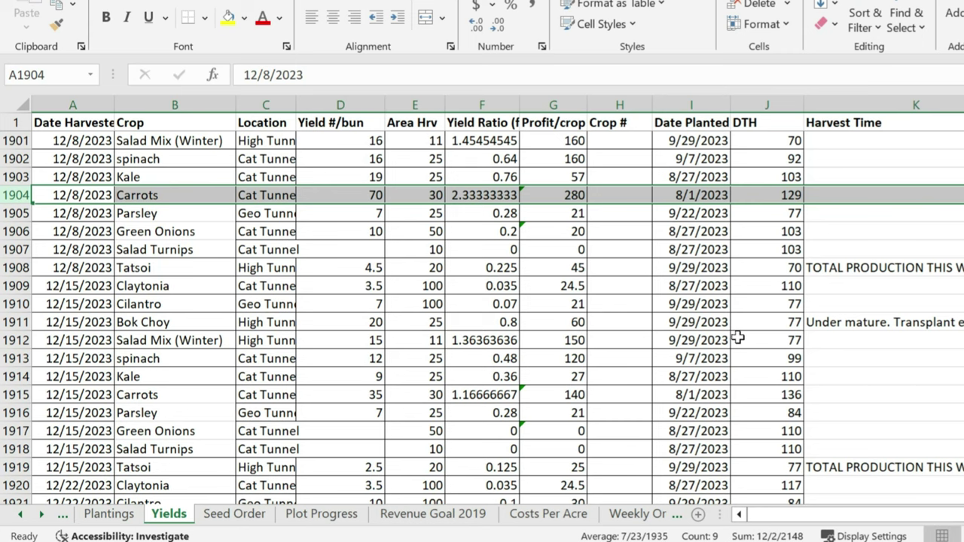
pyautogui.click(652, 322)
pyautogui.scroll(1, 552, 375)
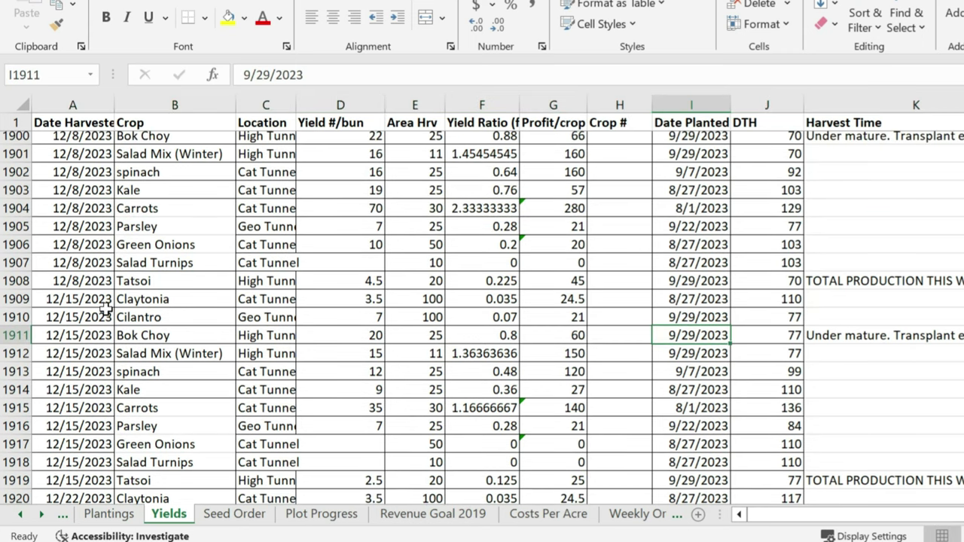
# - Examine the 12/8/2023 spinach harvest record from the 9/7/2023 planting across its row
pyautogui.click(17, 212)
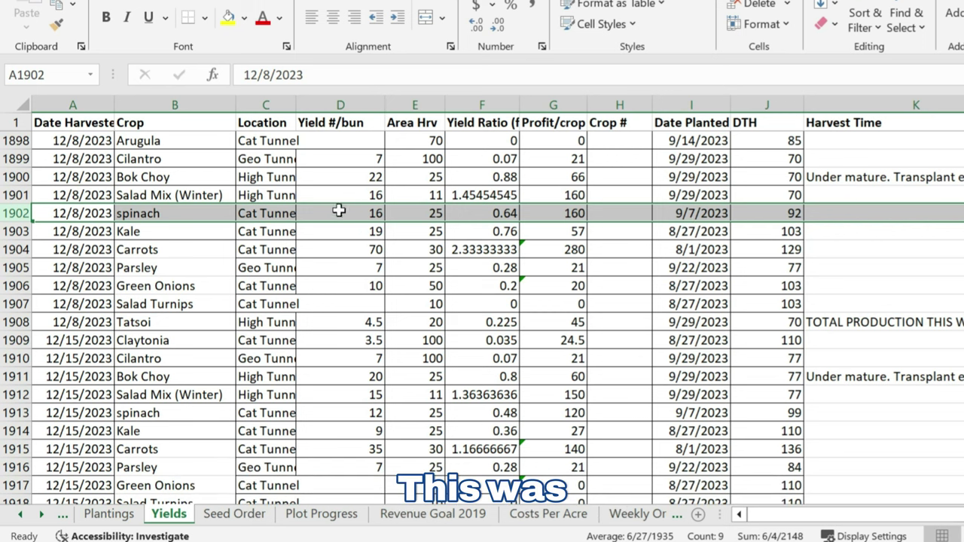
pyautogui.click(826, 216)
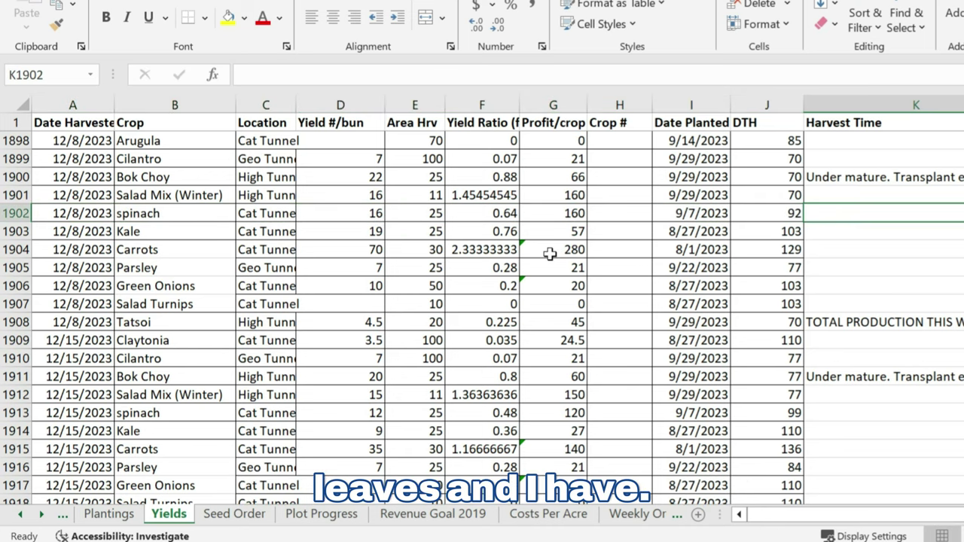
pyautogui.scroll(2, 549, 253)
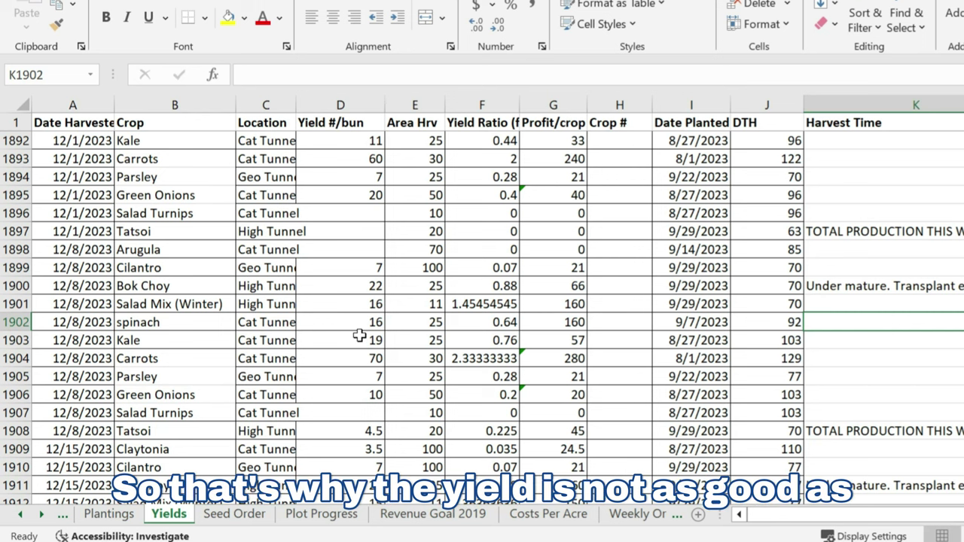
pyautogui.moveTo(52, 326); pyautogui.dragTo(881, 324)
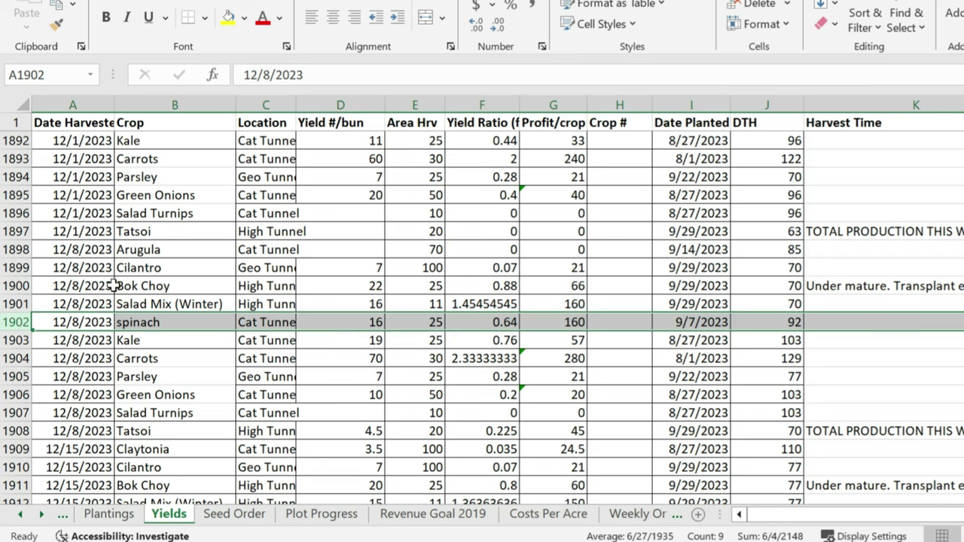
# - Compare the November and December 2023 spinach harvests and select the 12/22/2023 spinach row
pyautogui.scroll(1, 56, 316)
pyautogui.scroll(4, 56, 316)
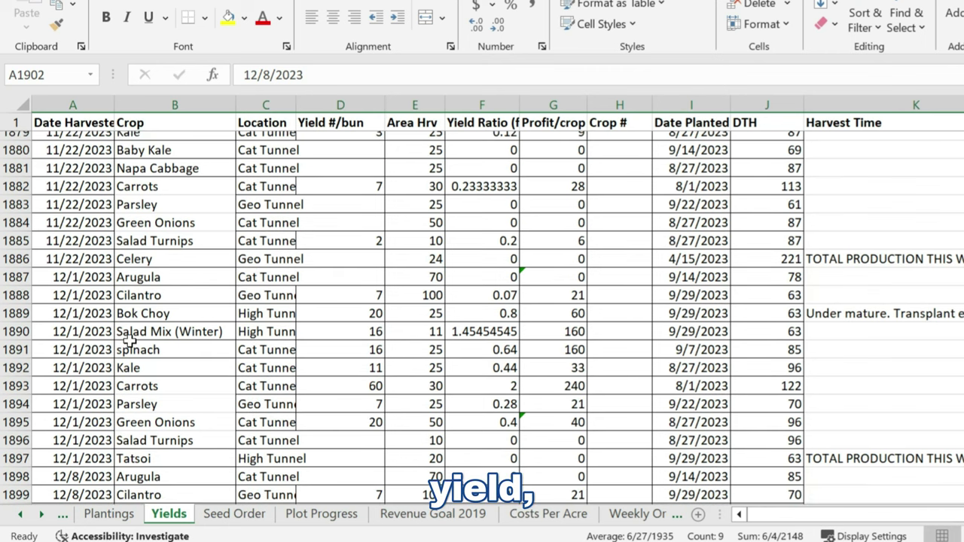
pyautogui.scroll(3, 215, 365)
pyautogui.scroll(2, 215, 364)
pyautogui.scroll(-9, 216, 376)
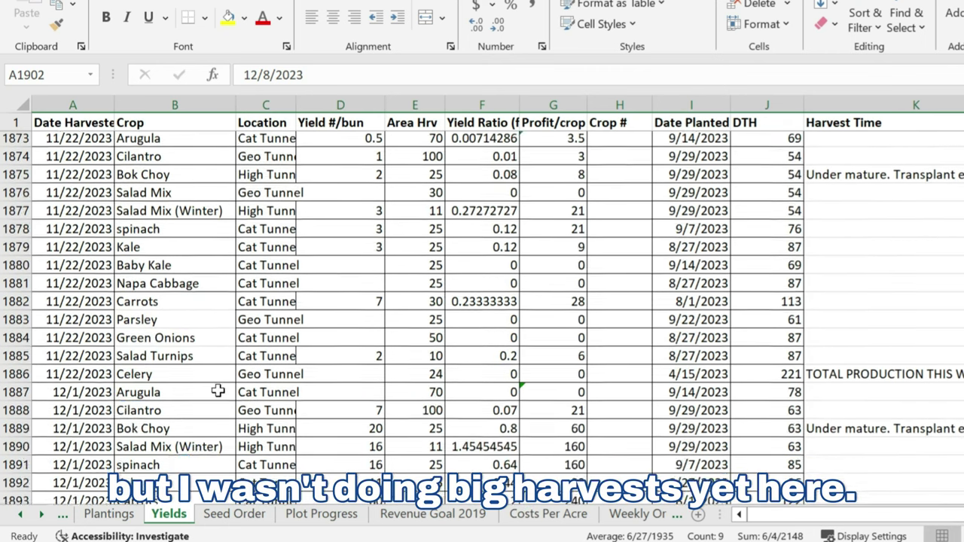
pyautogui.scroll(-6, 222, 390)
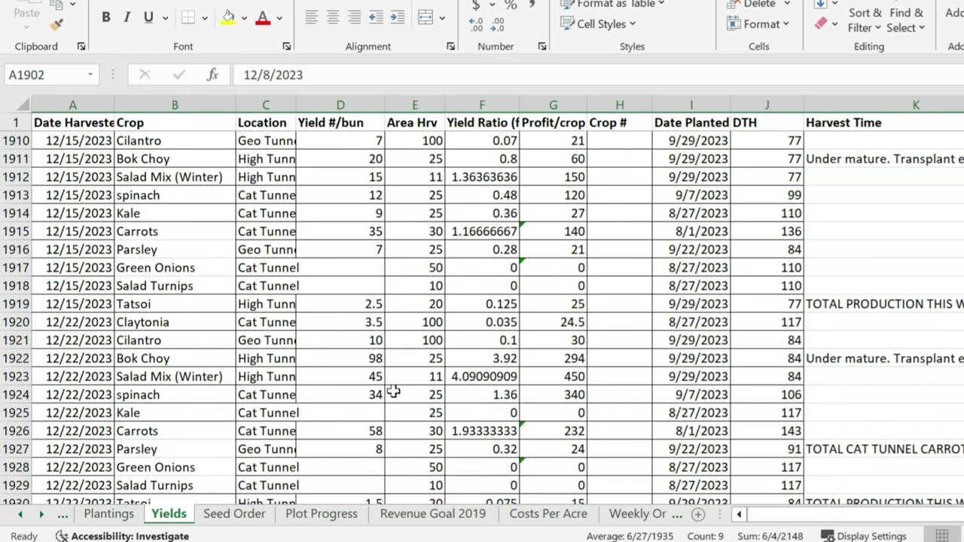
pyautogui.click(15, 394)
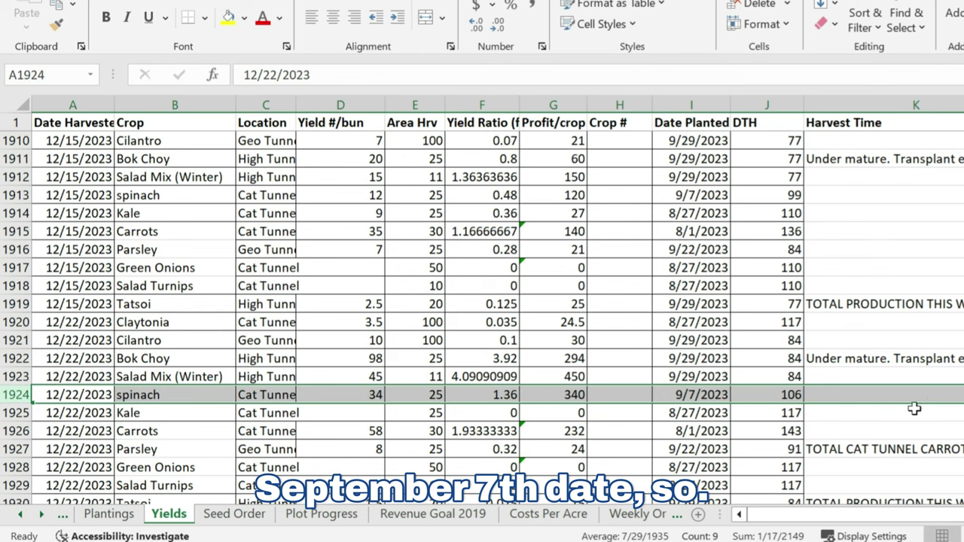
# - Search the yield records for the 12/22/2023 bok choy harvest planted 9/29/2023 and select its row
pyautogui.scroll(-20, 482, 316)
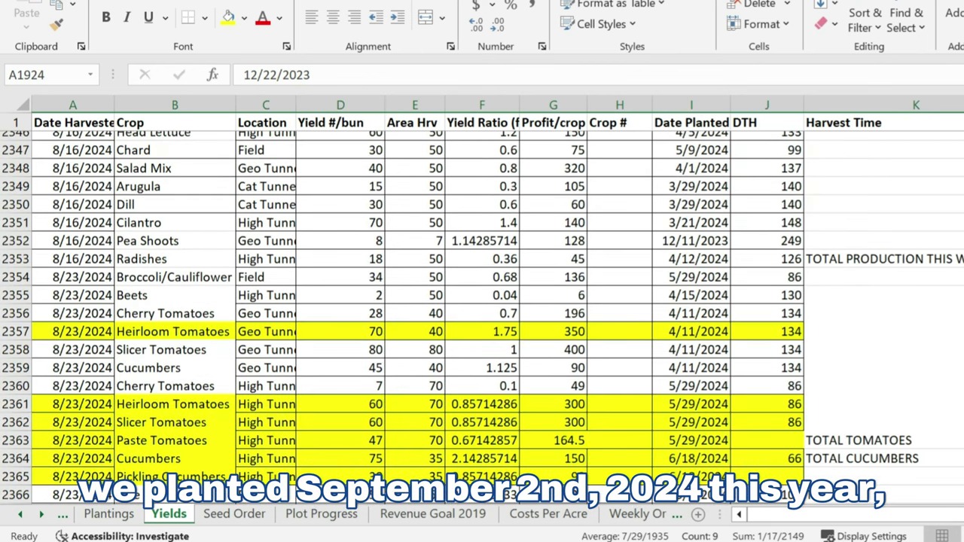
pyautogui.scroll(-1, 929, 400)
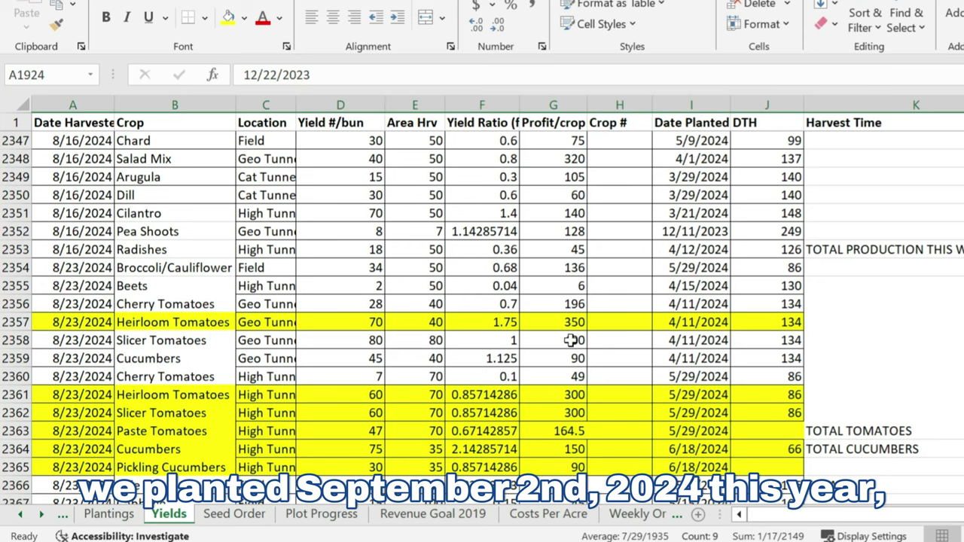
pyautogui.scroll(-2, 571, 339)
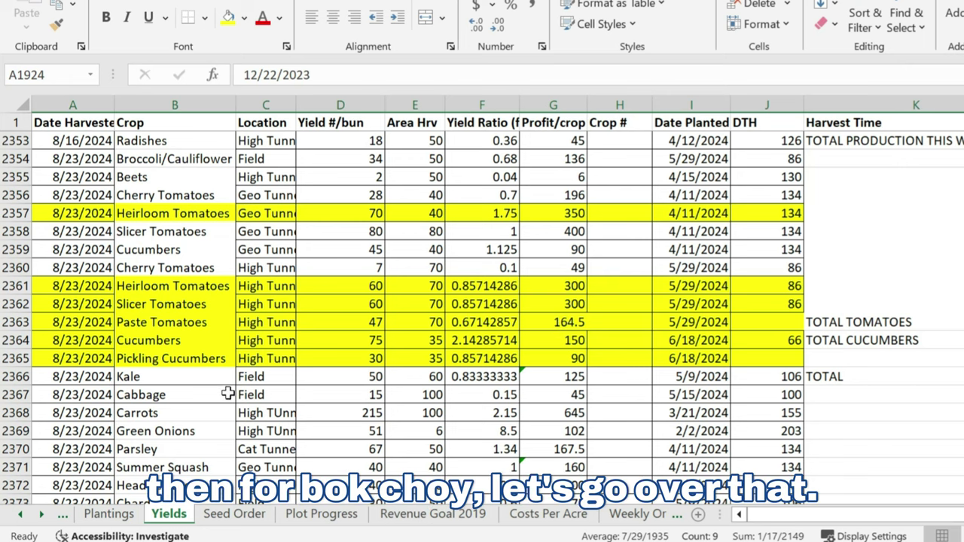
pyautogui.scroll(4, 325, 379)
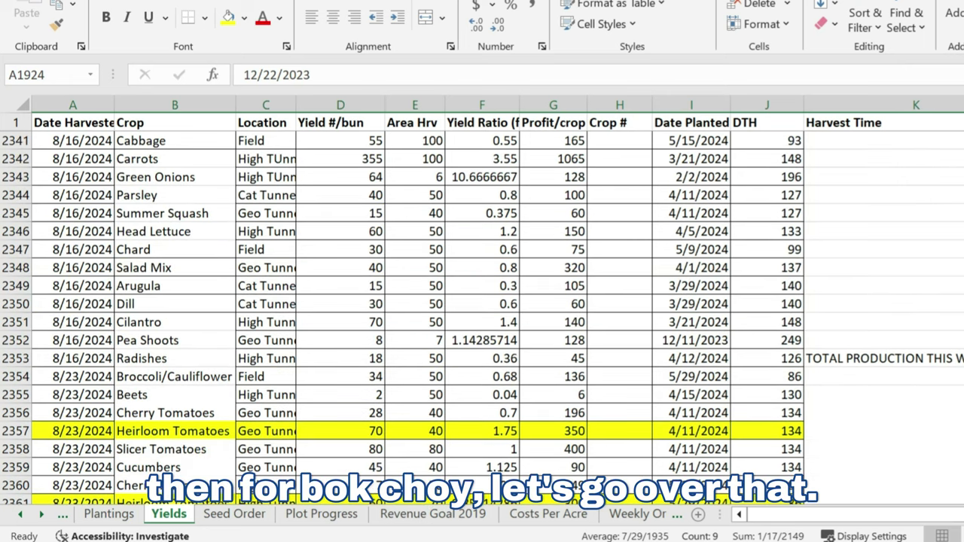
pyautogui.scroll(20, 489, 320)
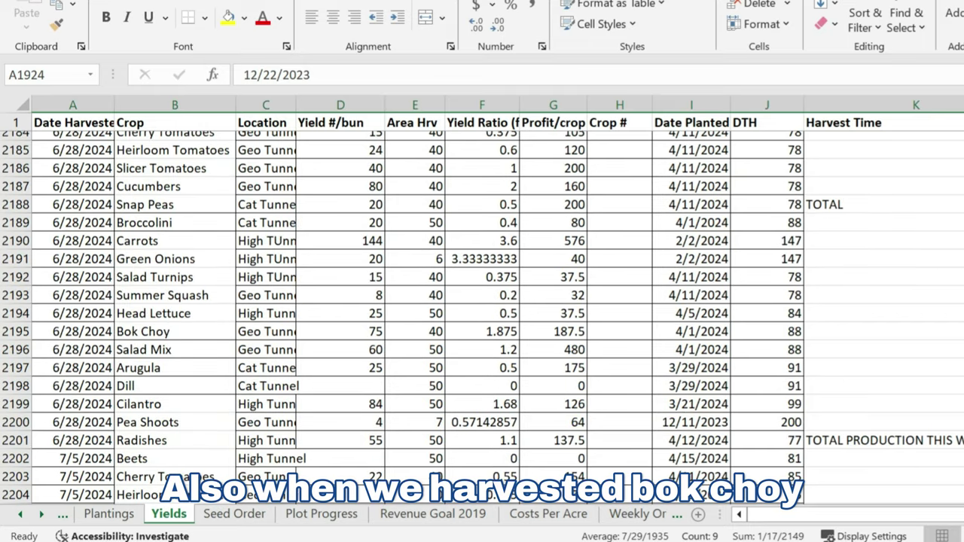
pyautogui.scroll(20, 284, 351)
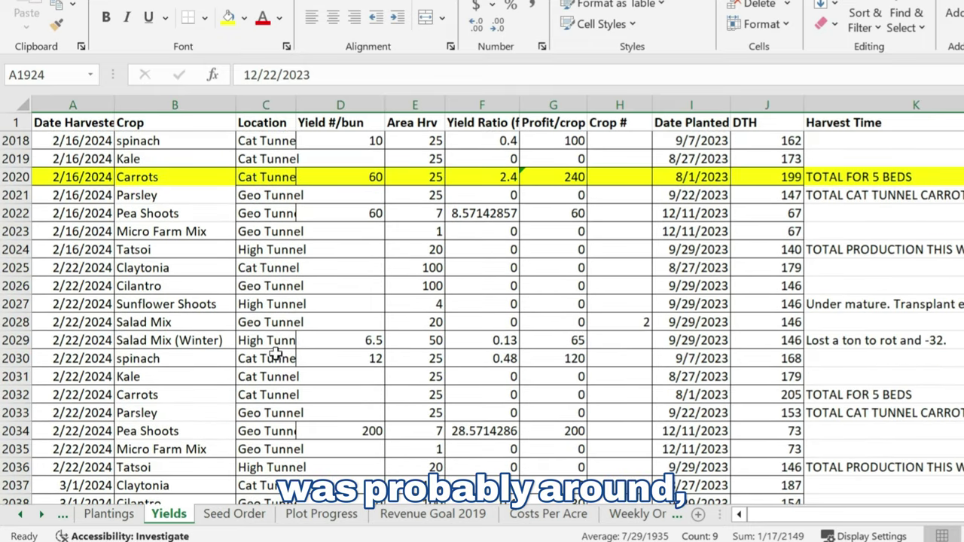
pyautogui.scroll(20, 202, 290)
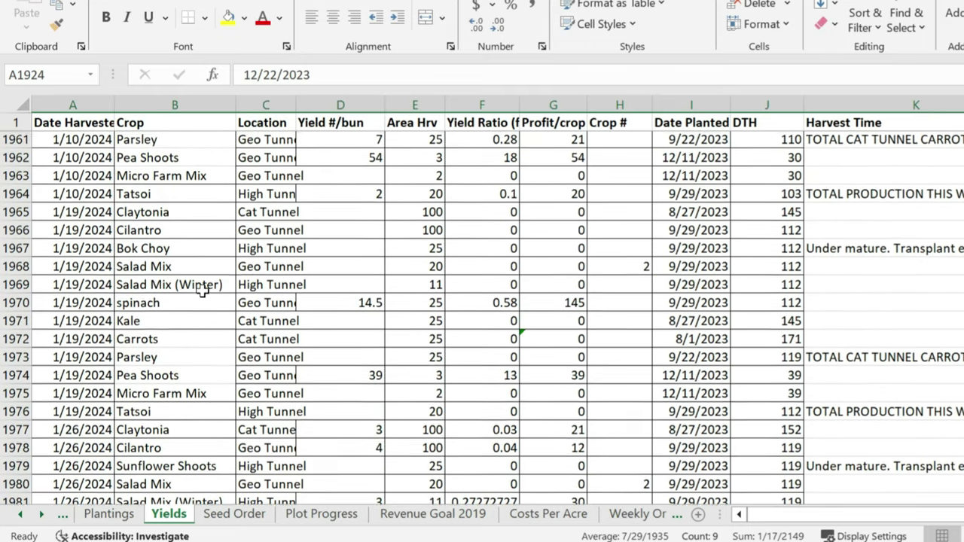
pyautogui.scroll(15, 149, 277)
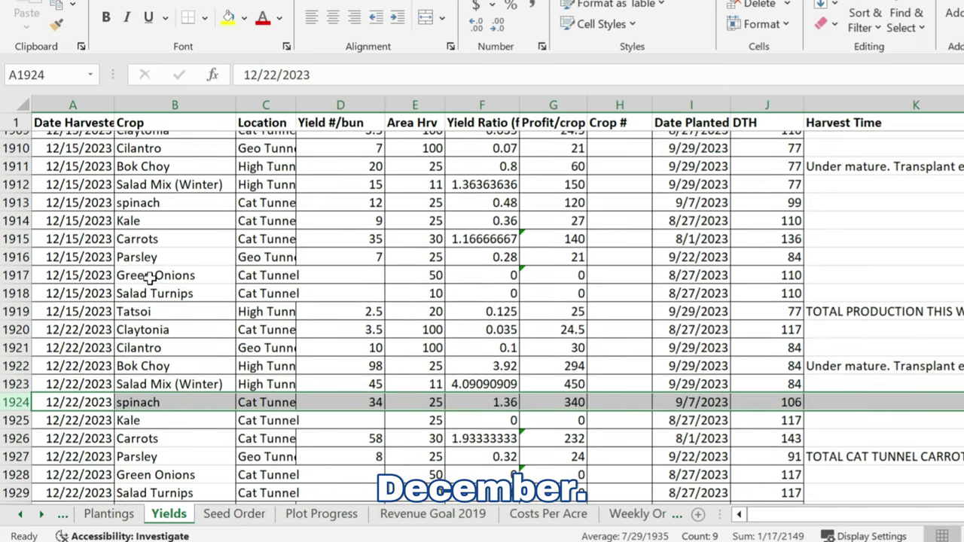
pyautogui.scroll(-2, 159, 295)
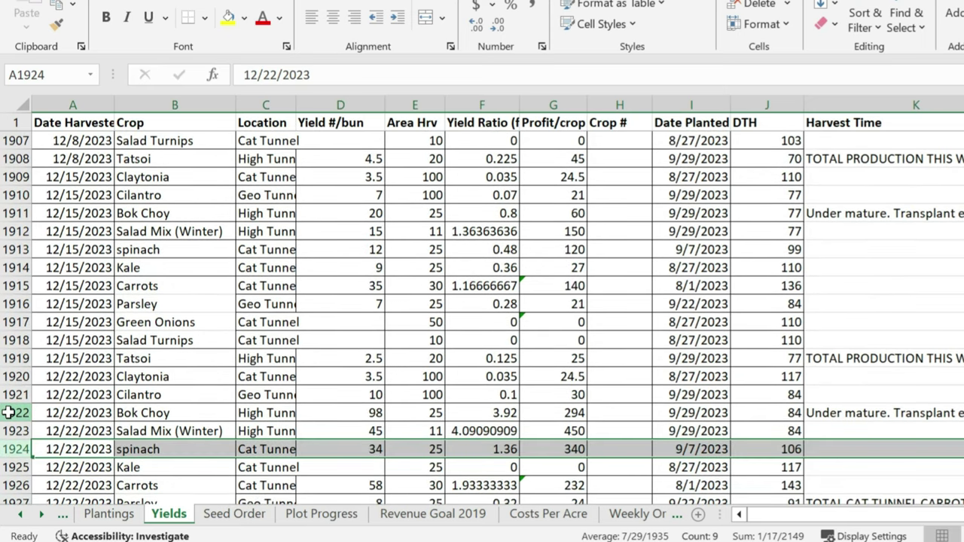
pyautogui.click(19, 412)
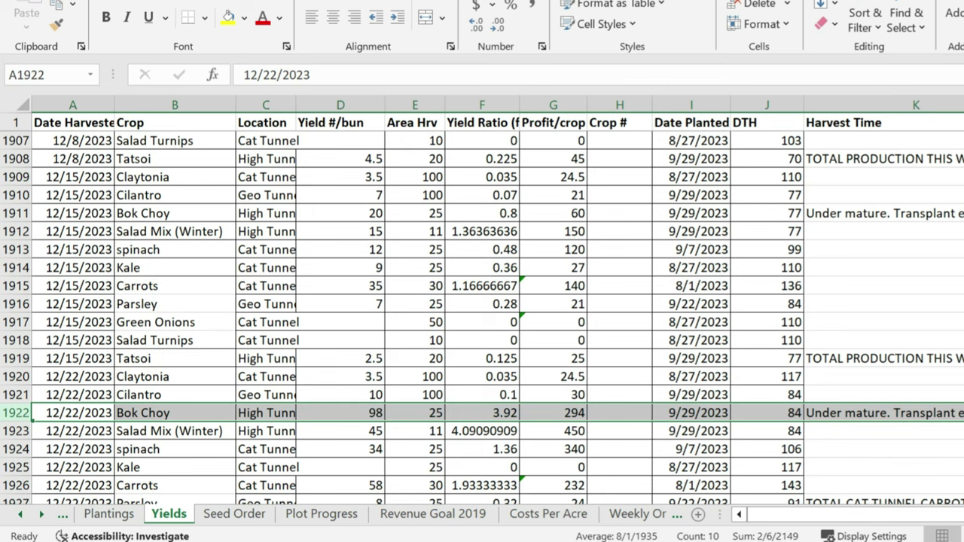
# - Switch to the workbook with the small Lettuce Mix harvest log and select its Date Harvested header cell
pyautogui.moveTo(527, 539)
pyautogui.click(535, 497)
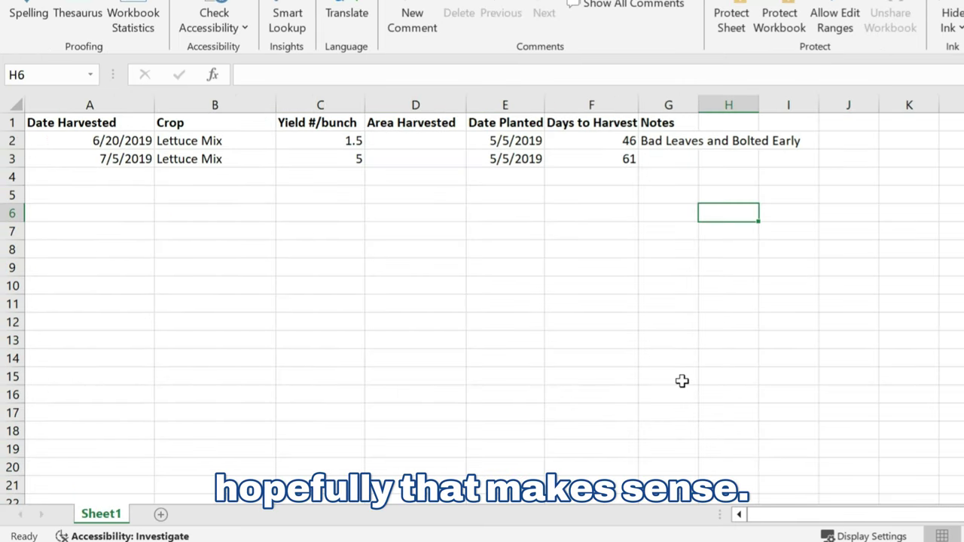
pyautogui.click(71, 122)
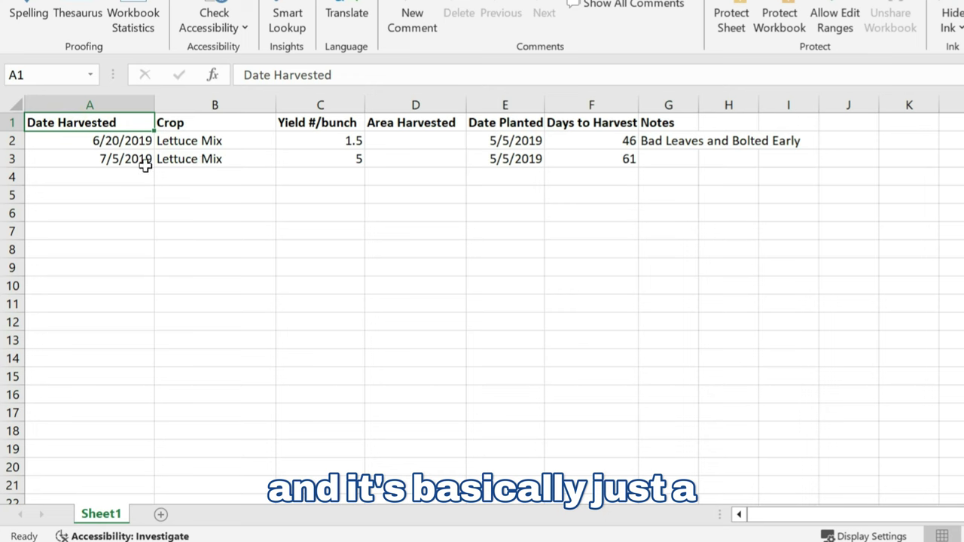